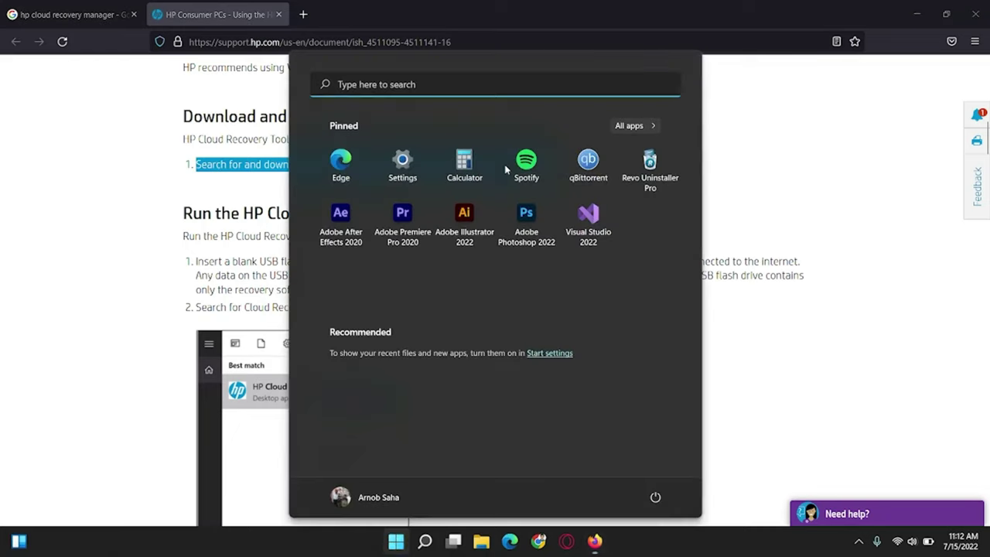
- Launch the Microsoft Store, and copy the name "HP Cloud Recovery Tool" from the HP support page in Firefox
type("microsoft Store")
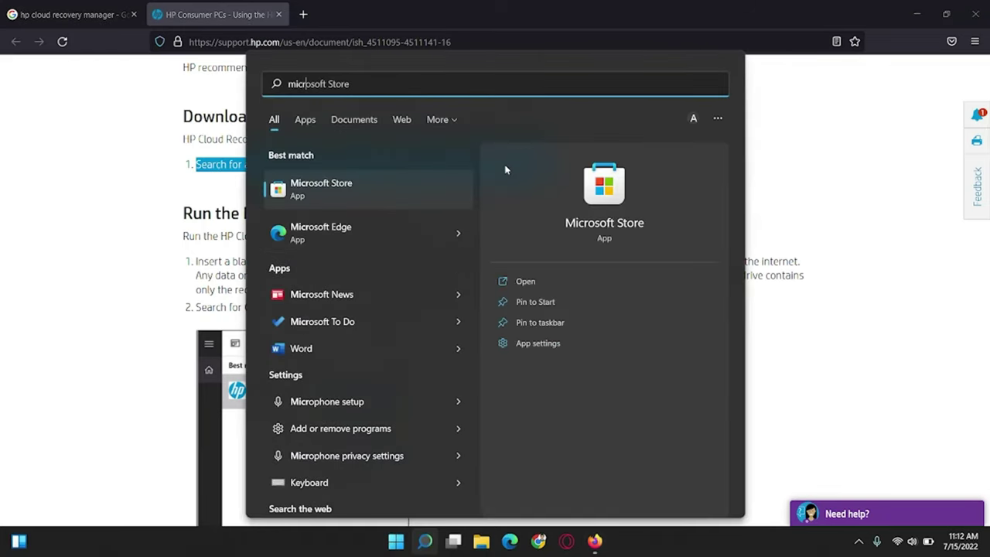
key("Return")
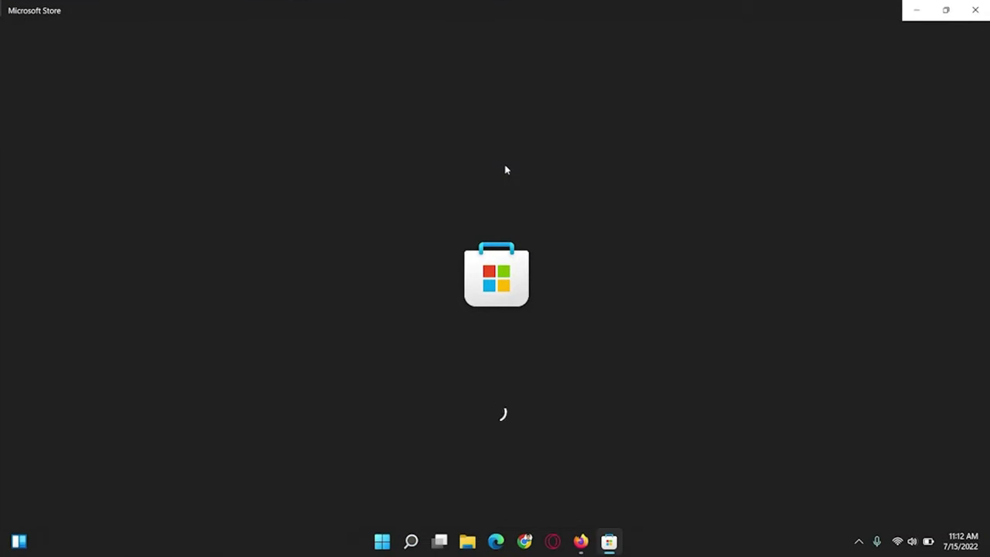
left_click(580, 541)
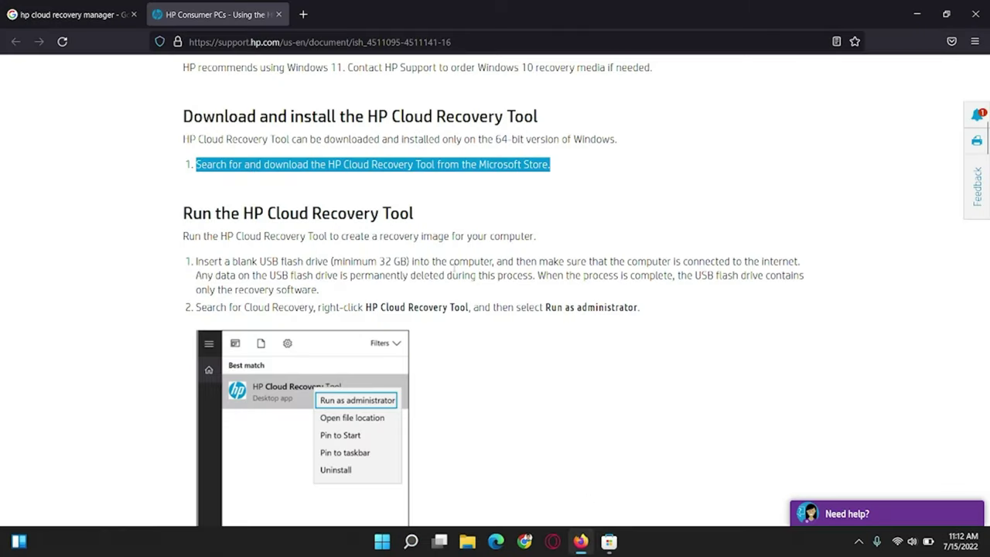
left_click(296, 160)
left_click_drag(328, 164, 432, 165)
right_click(424, 168)
left_click(445, 175)
- Search the Microsoft Store for "HP Cloud Recovery Too" and install HP Cloud Recovery Tool
left_click(607, 540)
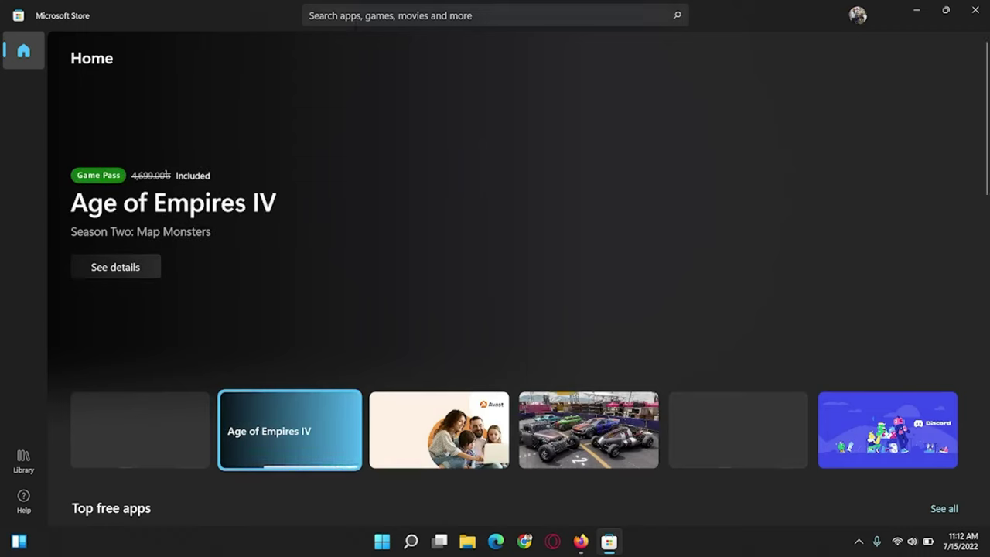
left_click(333, 7)
type("HP Cloud Recovery Too")
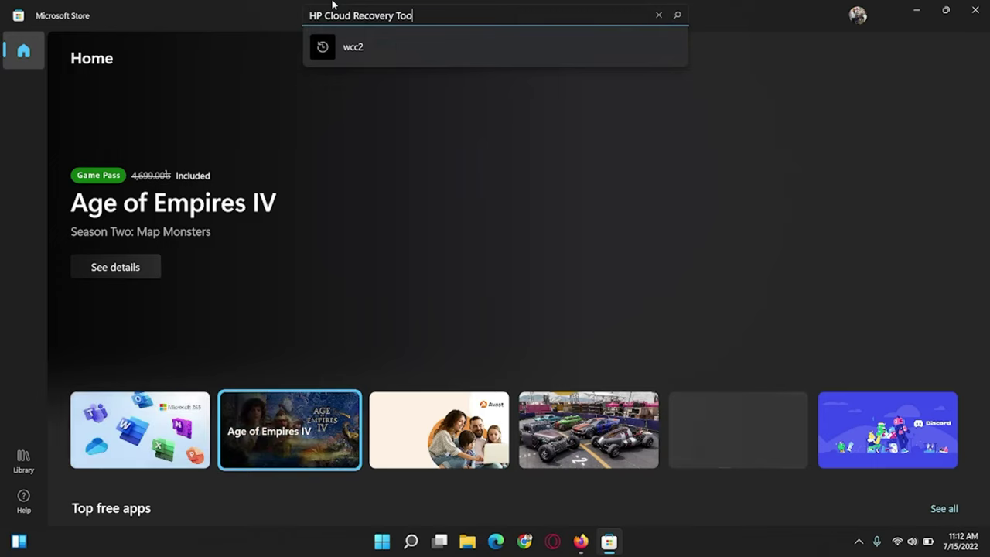
type("l")
key("Return")
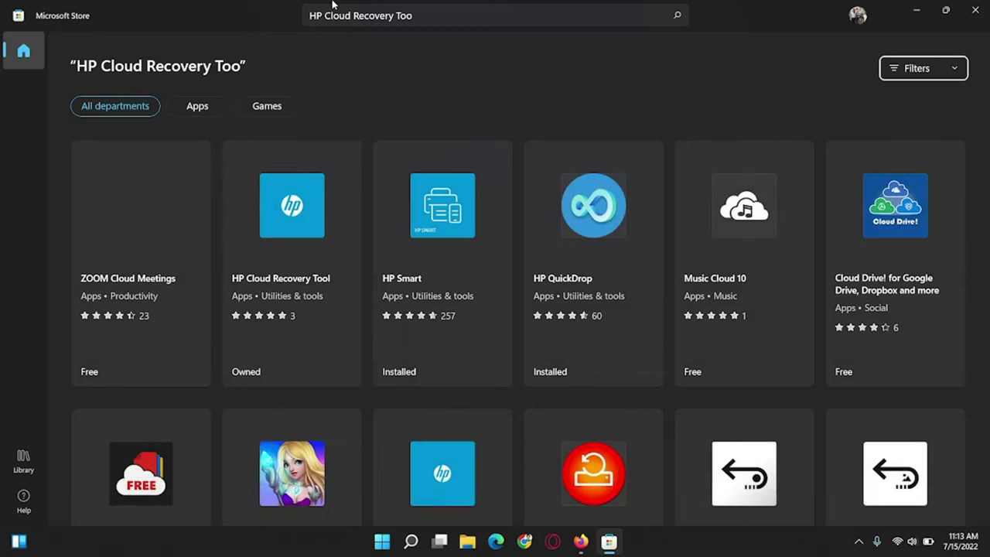
left_click(275, 179)
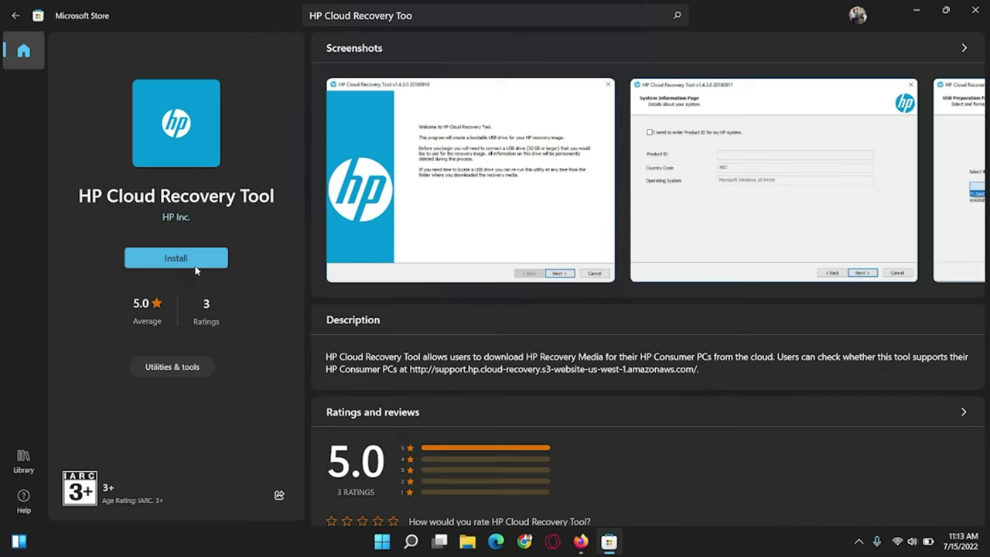
left_click(177, 258)
- Run HP Cloud Recovery Tool as administrator from the list of all installed apps
left_click(382, 539)
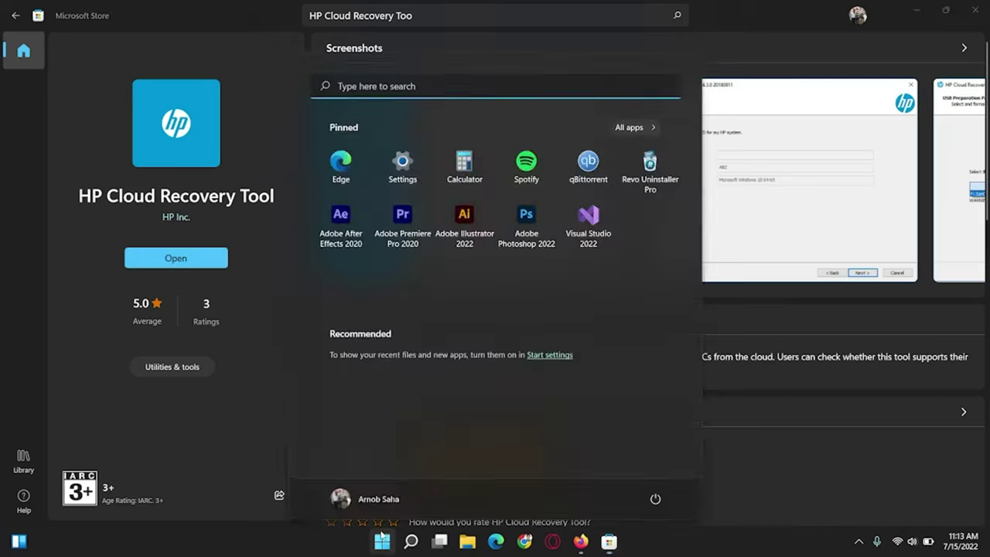
left_click(630, 125)
scroll(472, 285, "down", 5)
scroll(473, 288, "down", 10)
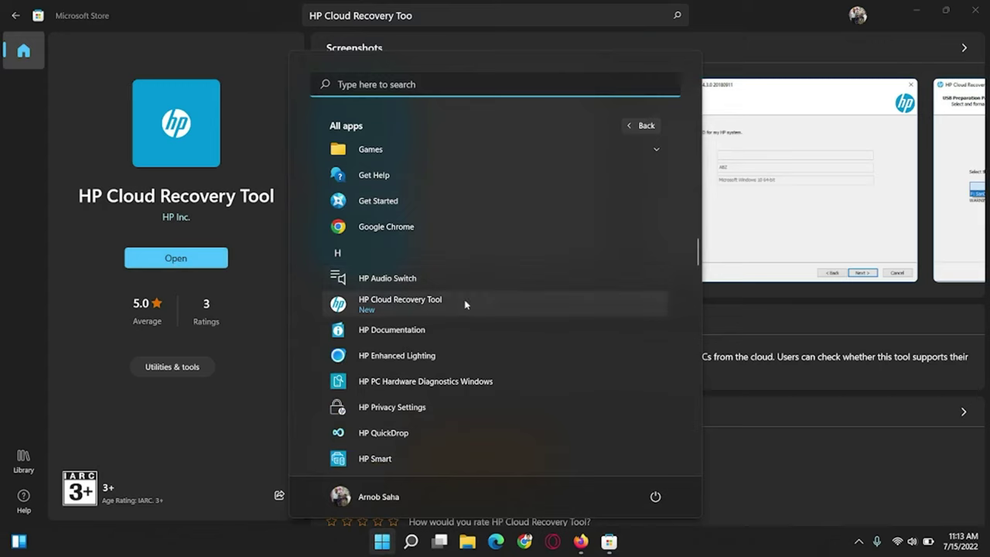
right_click(467, 302)
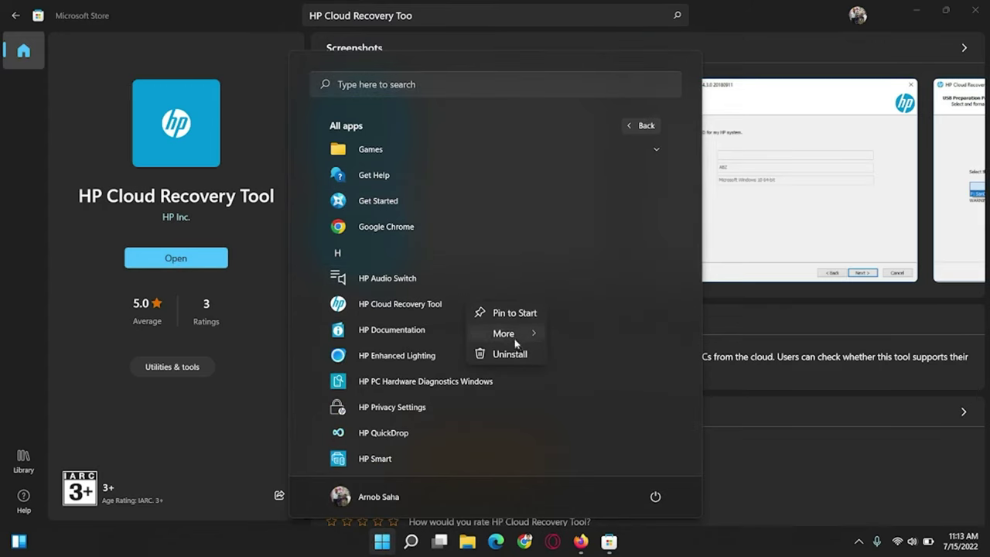
mouse_move(506, 333)
left_click(602, 355)
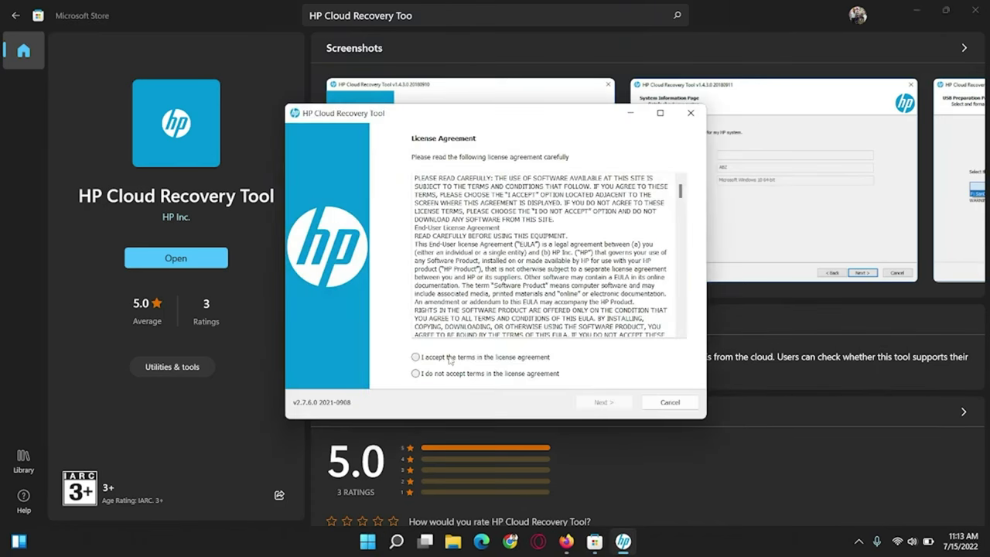
- Accept the terms of the license agreement and proceed past the welcome page of HP Cloud Recovery Tool
left_click(623, 405)
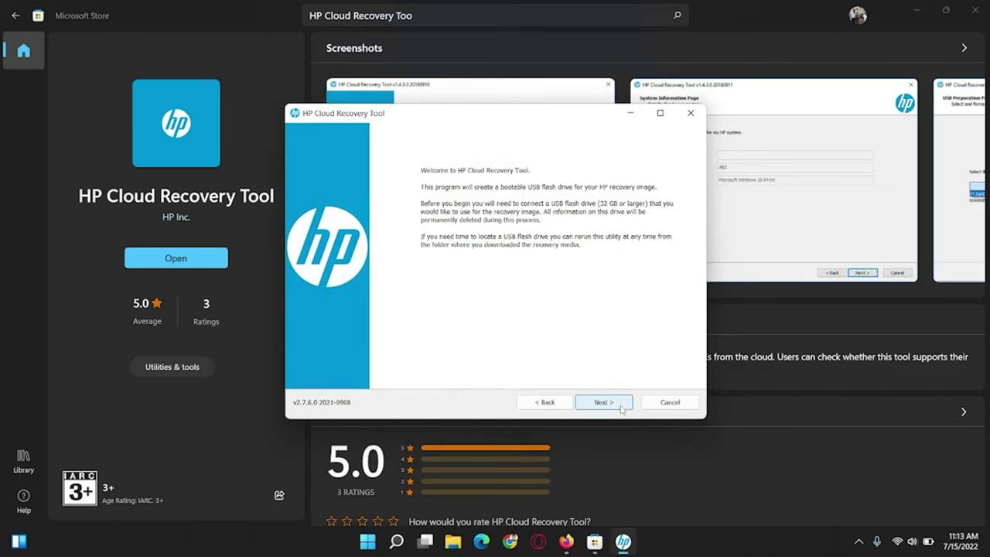
left_click(623, 405)
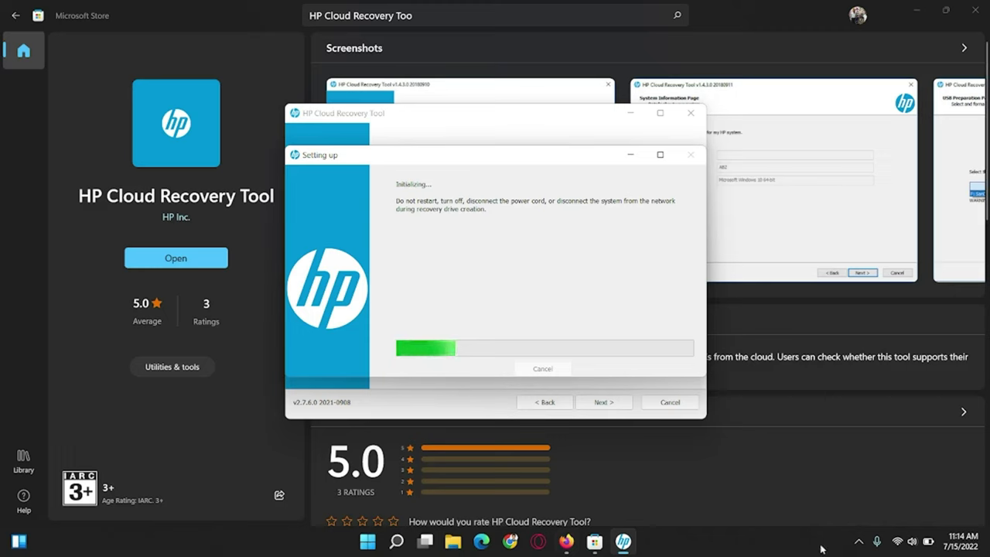
left_click(858, 542)
left_click(858, 544)
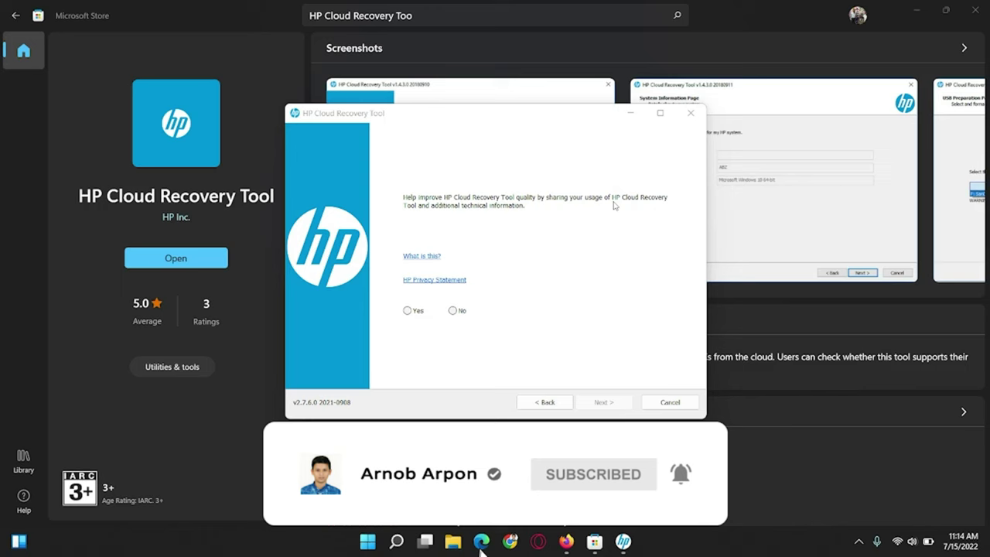
- Decline sharing usage information, and enable manual entry of the Product ID on the System Information Page
left_click(453, 311)
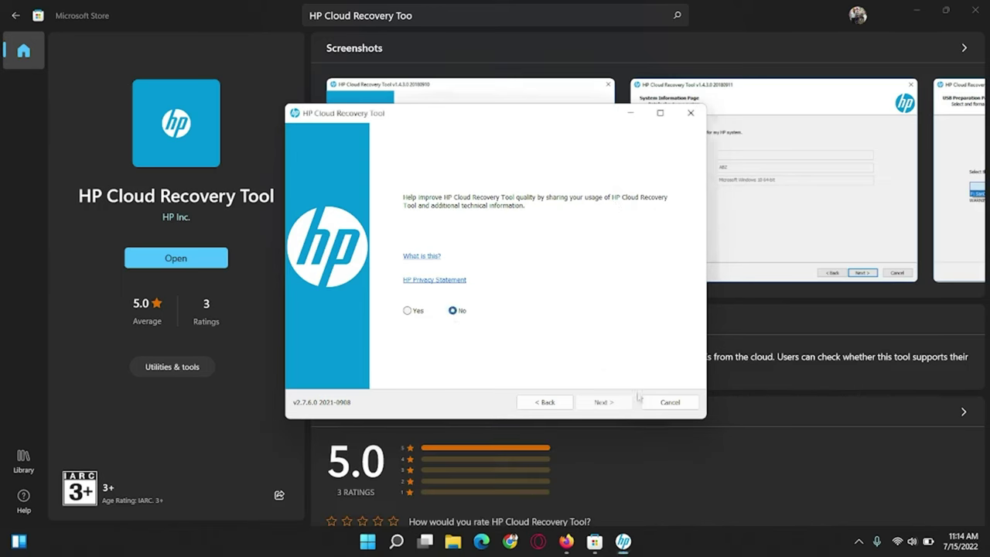
left_click(620, 403)
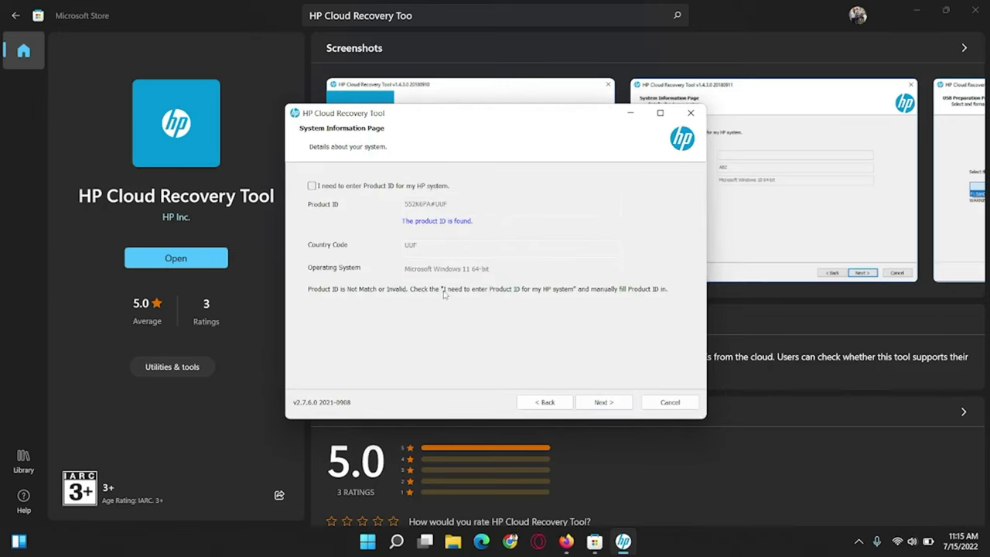
left_click(366, 186)
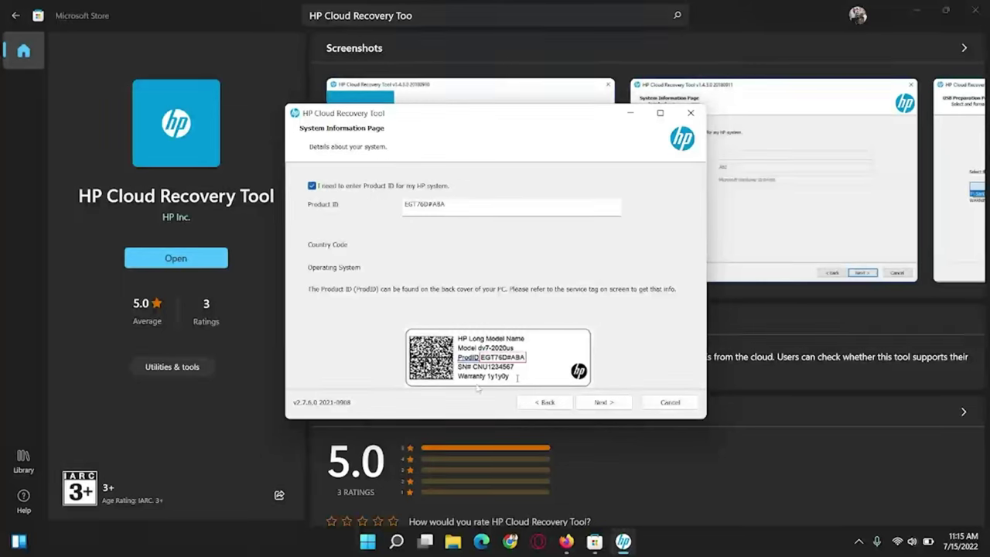
- Open HP Support Assistant from the list of all installed apps and continue as a guest
key("super")
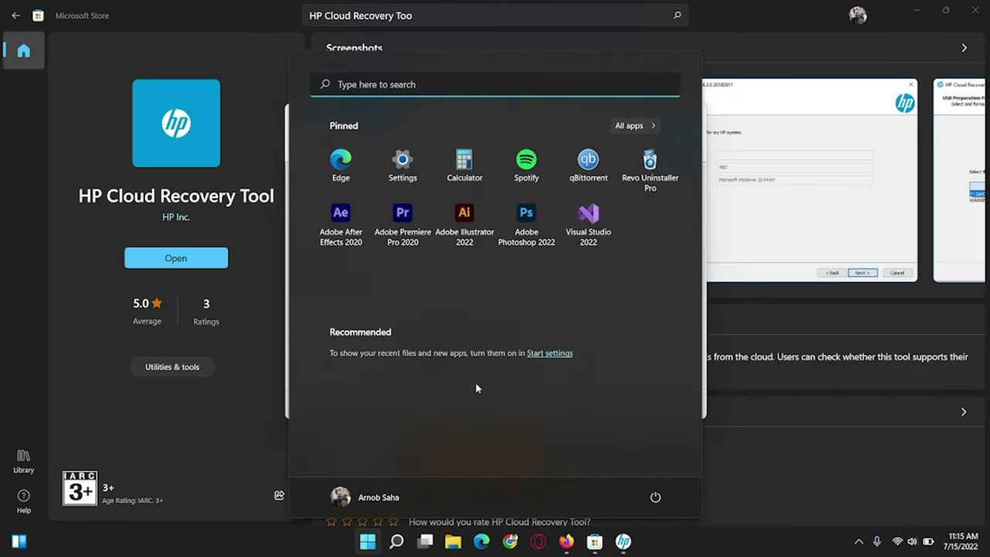
left_click(636, 126)
scroll(523, 307, "down", 10)
scroll(523, 307, "down", 7)
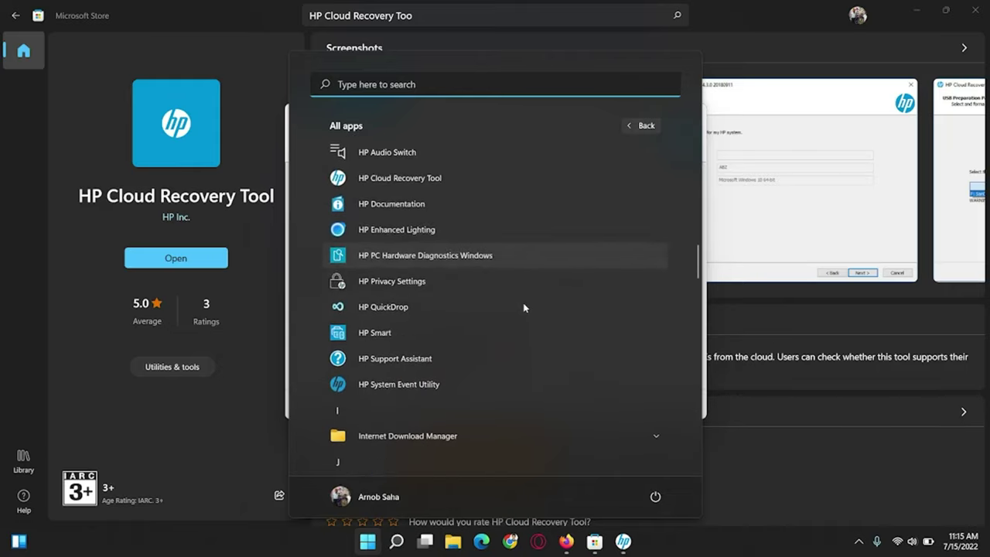
left_click(395, 358)
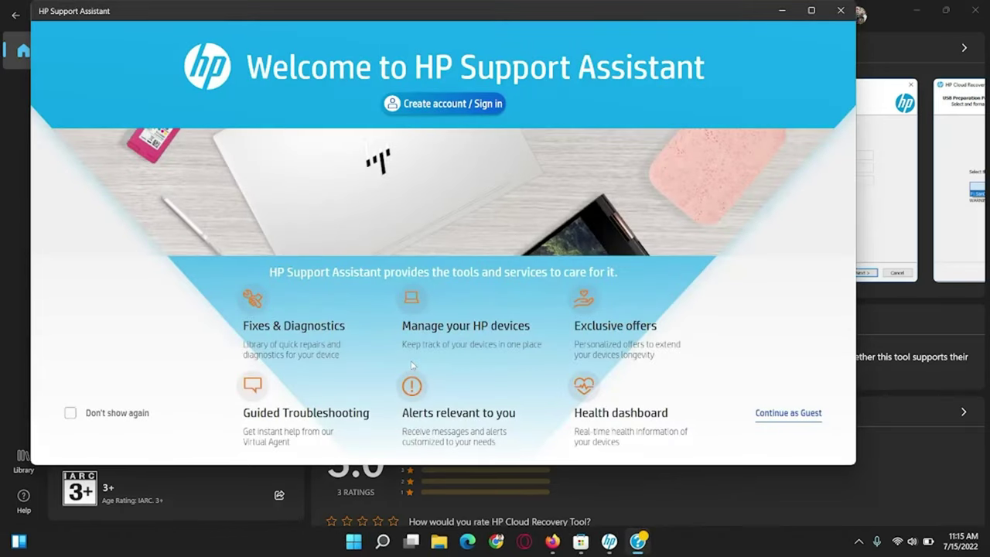
left_click(787, 413)
left_click(793, 423)
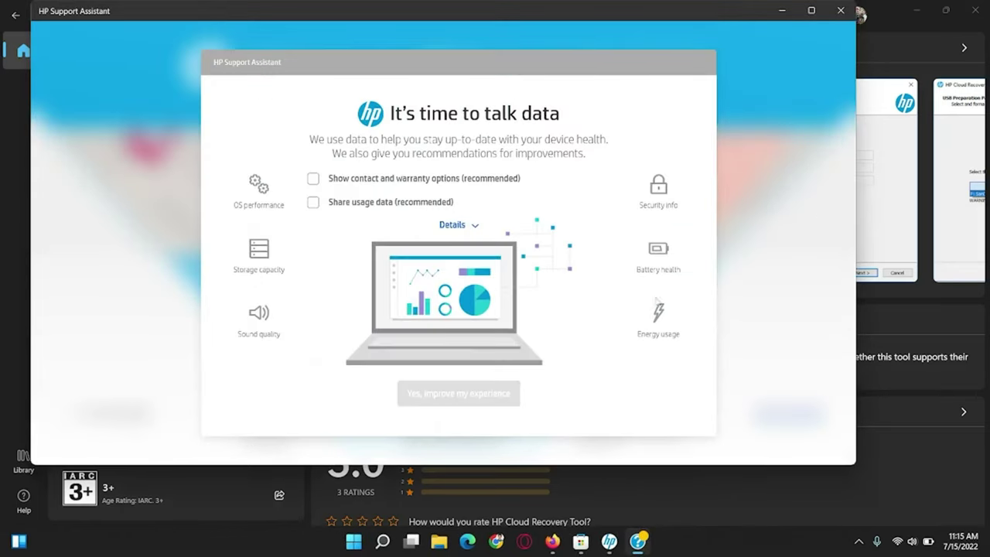
- Agree to show contact and warranty options and to share usage data, and confirm improving the experience
left_click(408, 179)
left_click(408, 202)
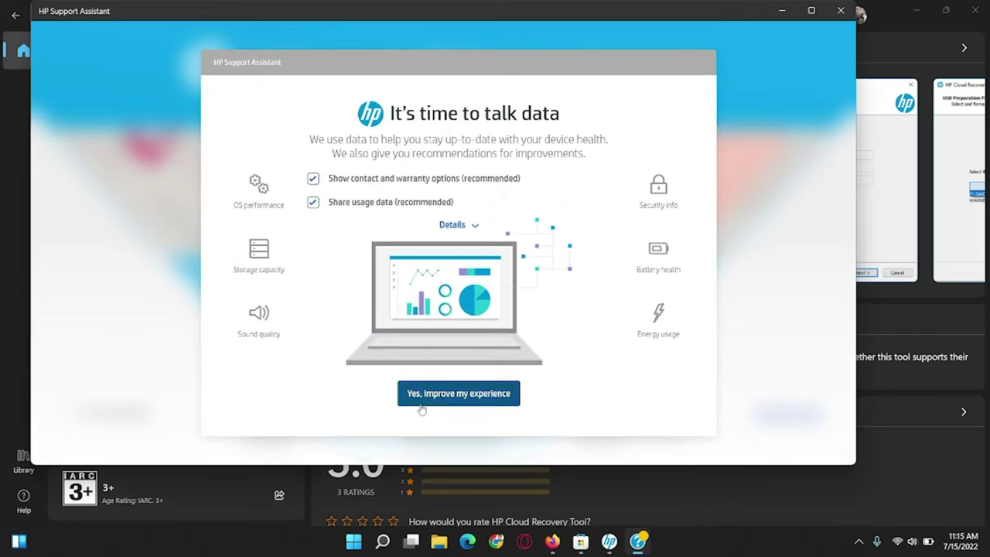
left_click(449, 397)
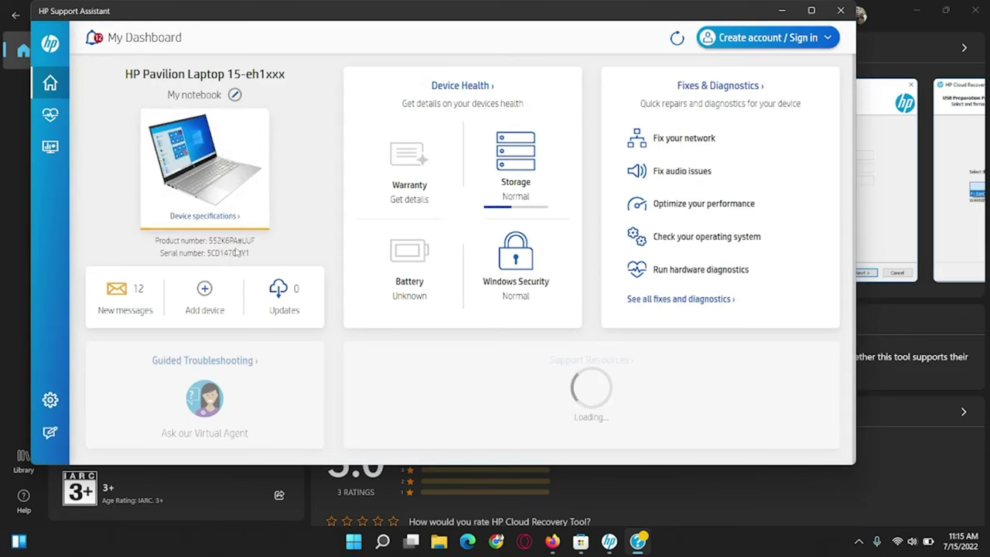
- Skip pinning HP Support Assistant to the taskbar and copy the laptop's product number from the dashboard
left_click_drag(210, 243, 258, 244)
left_click_drag(676, 397, 675, 399)
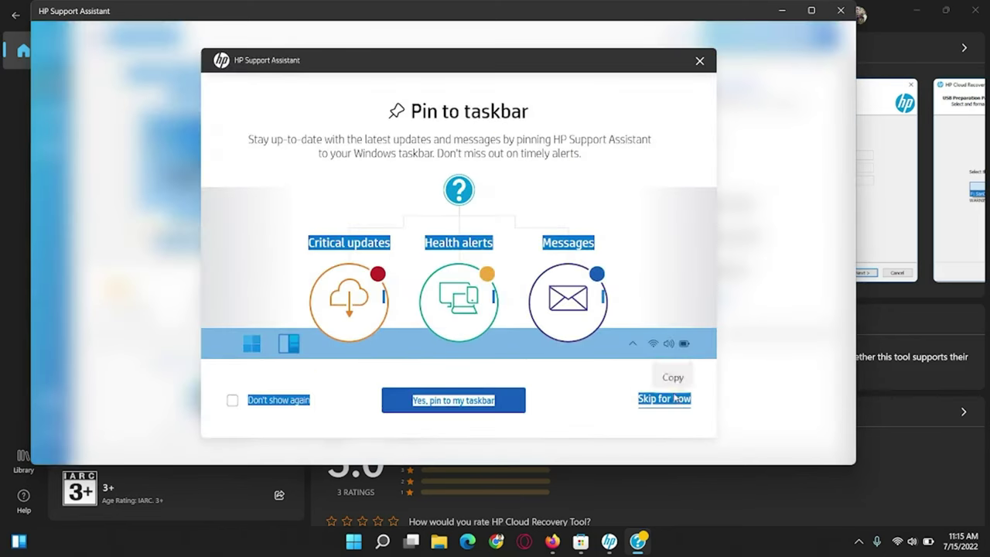
left_click(665, 400)
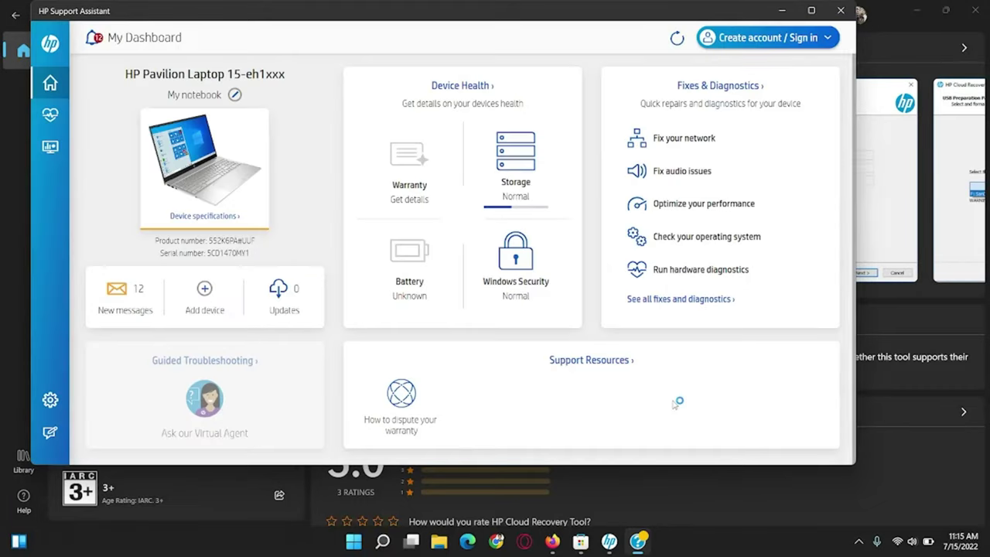
left_click_drag(209, 242, 256, 245)
key("ctrl+c")
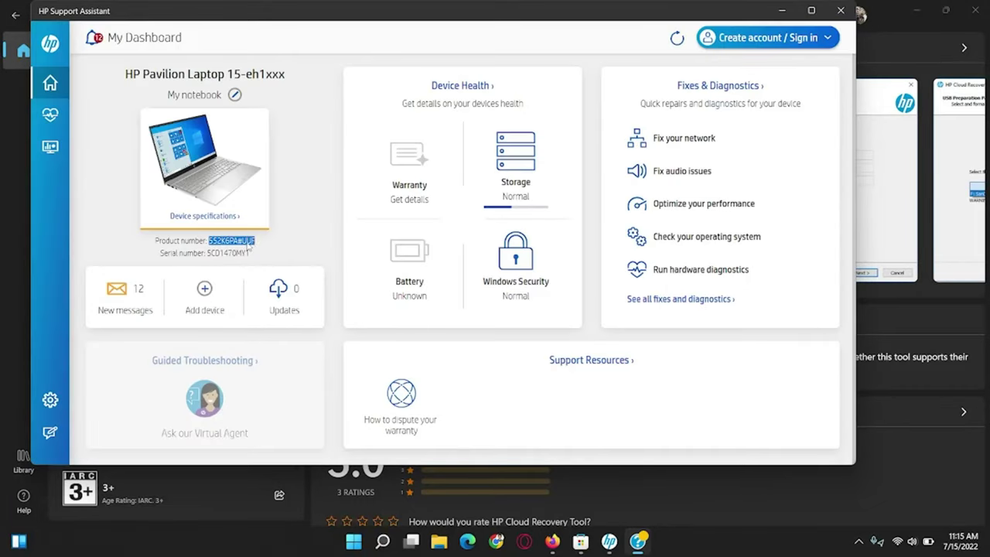
left_click(245, 220)
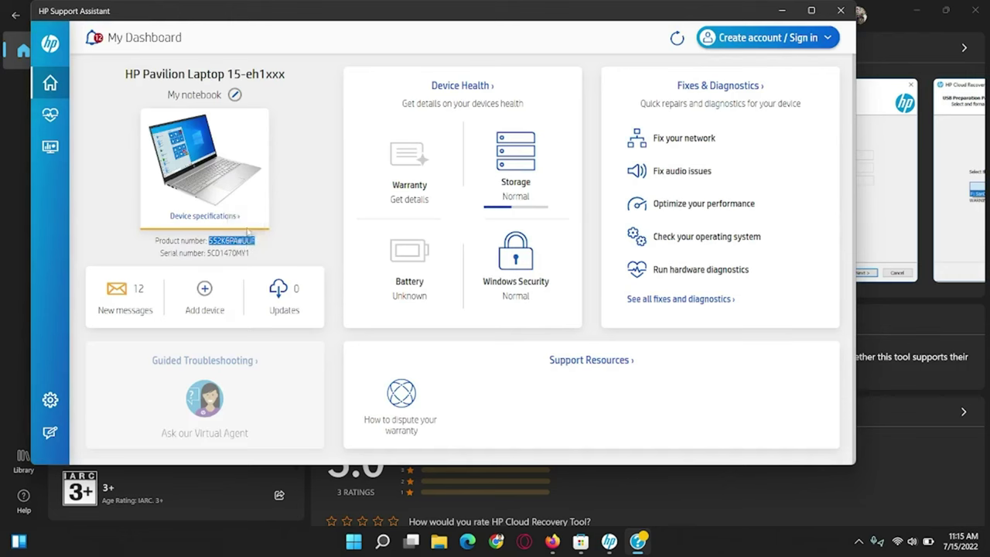
- Minimize HP Support Assistant, replace the Product ID in HP Cloud Recovery Tool with the copied product number, and continue
left_click(787, 14)
left_click_drag(465, 204, 385, 202)
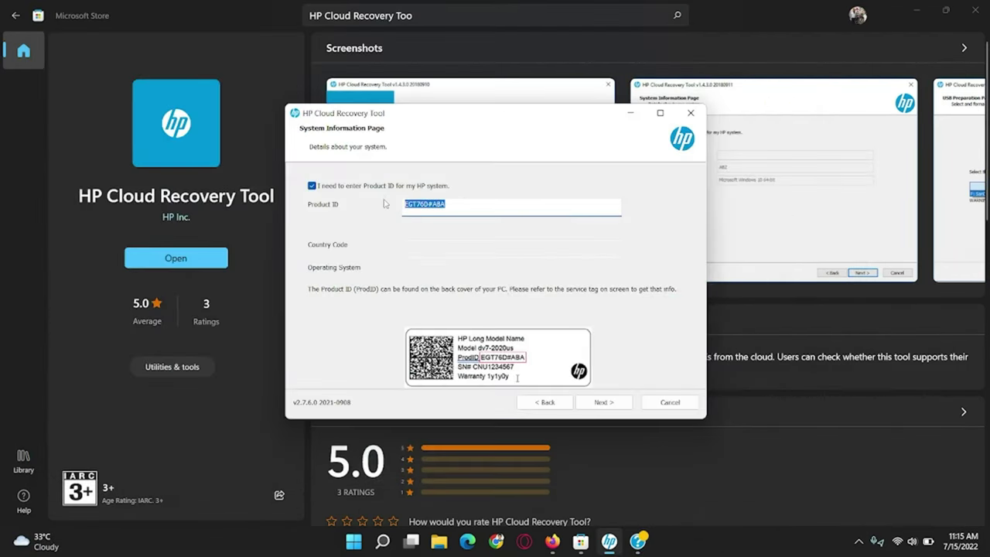
key("ctrl+v")
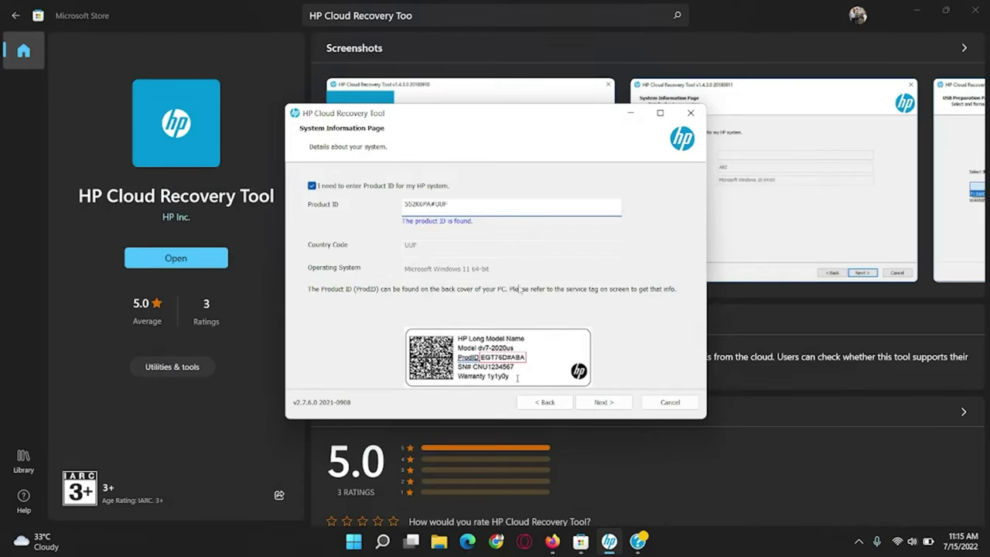
left_click(602, 405)
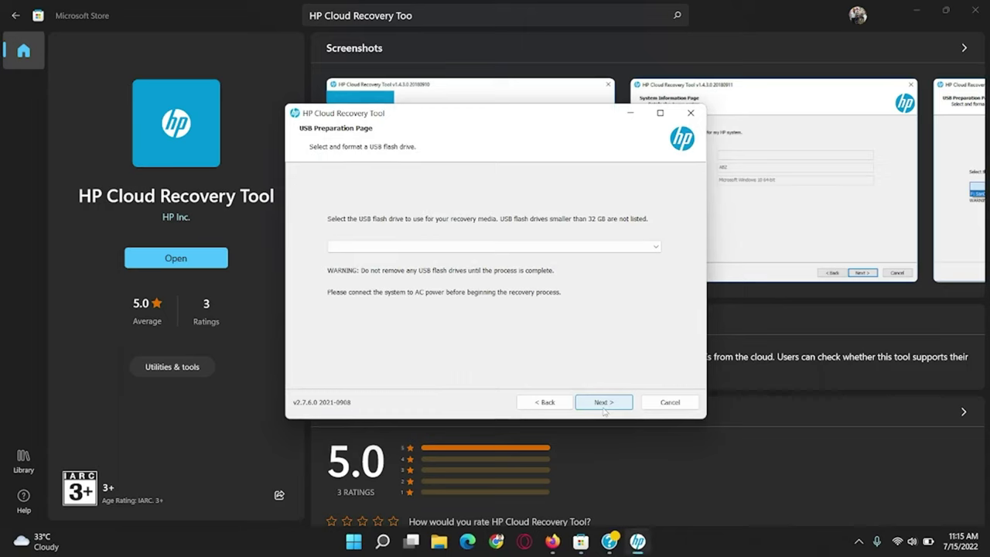
- Select the USB drive "F: ASolid USB USB Device - 29.29 GB" for the recovery media and confirm erasing it
left_click(576, 246)
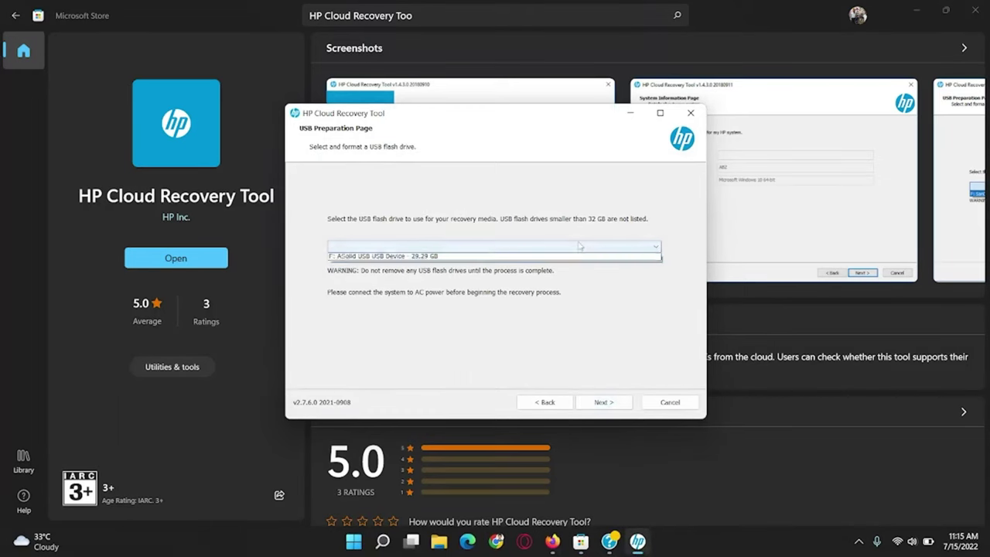
left_click(384, 258)
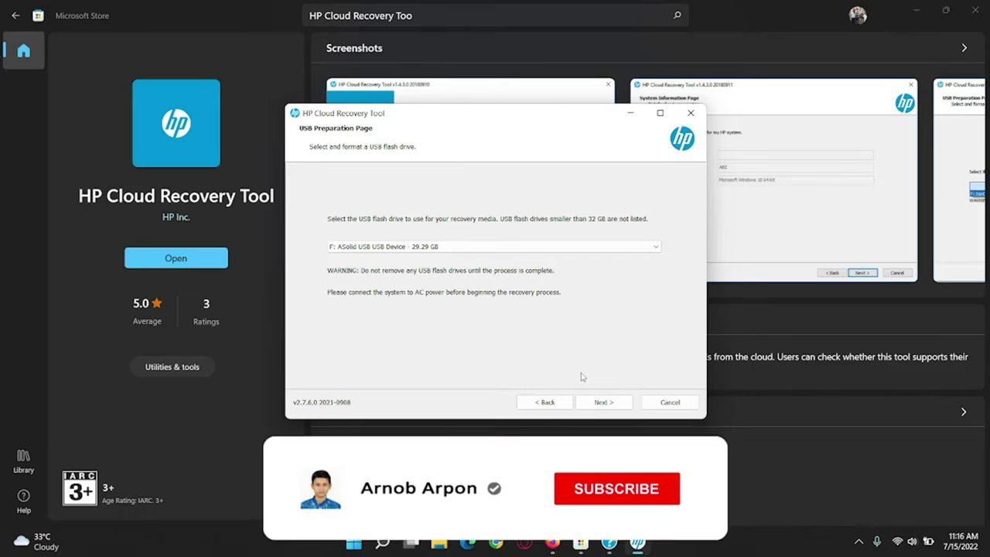
left_click(601, 402)
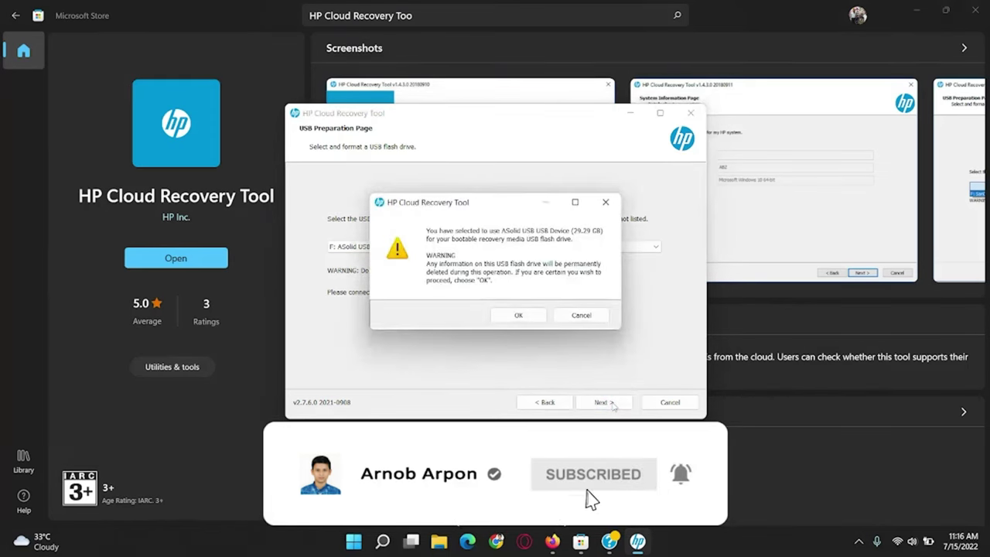
left_click(518, 313)
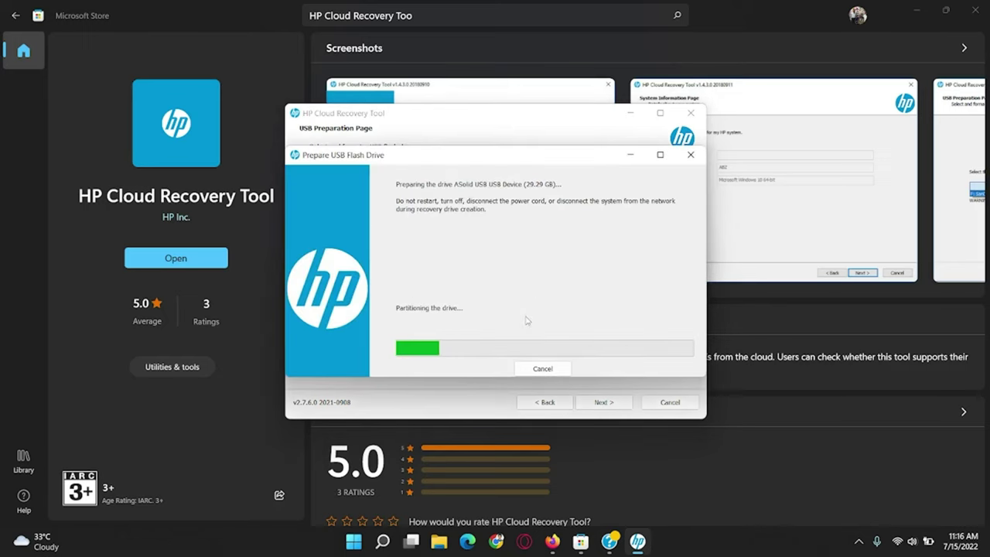